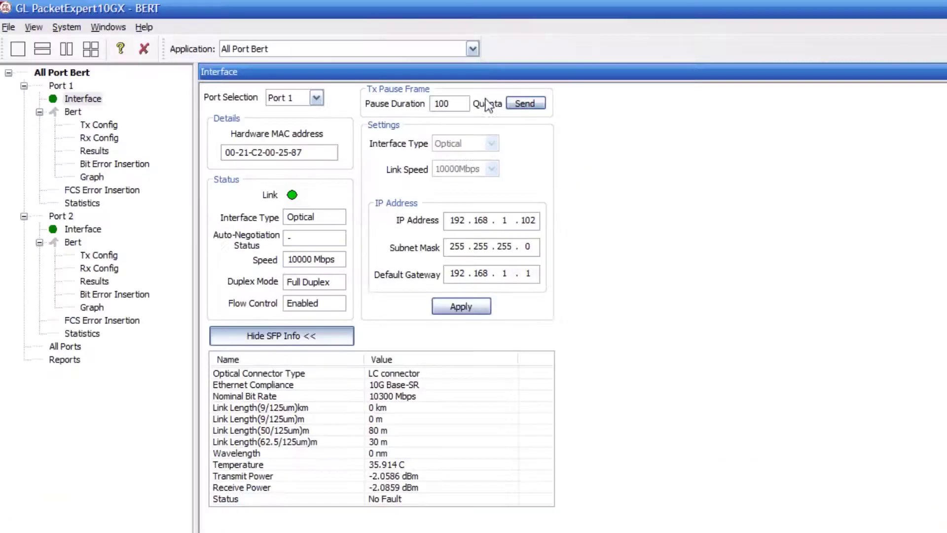
Keep All Port Bert as the application and show Port 2's interface: 10000 Mbps link, IP 192.168.1.103.
{"action": "left_click", "coordinate": [472, 48]}
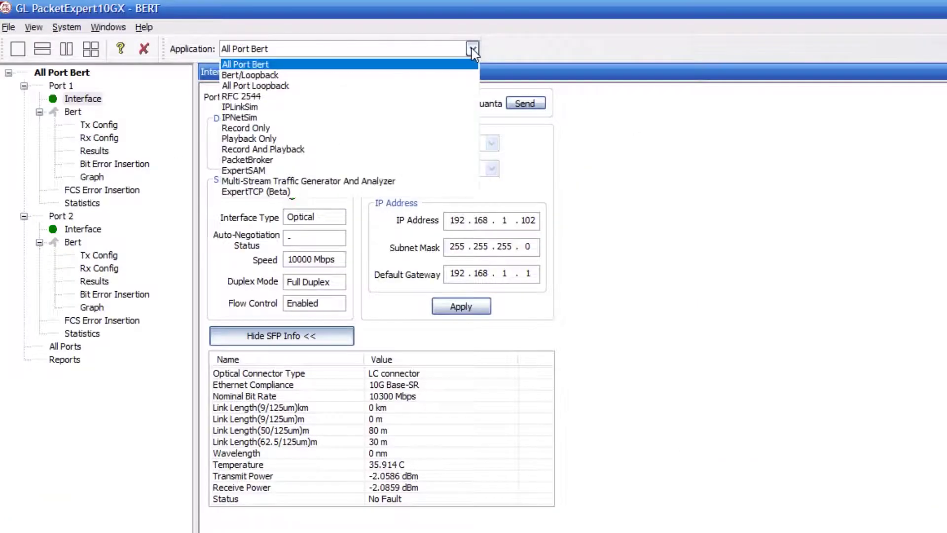
{"action": "left_click", "coordinate": [240, 67]}
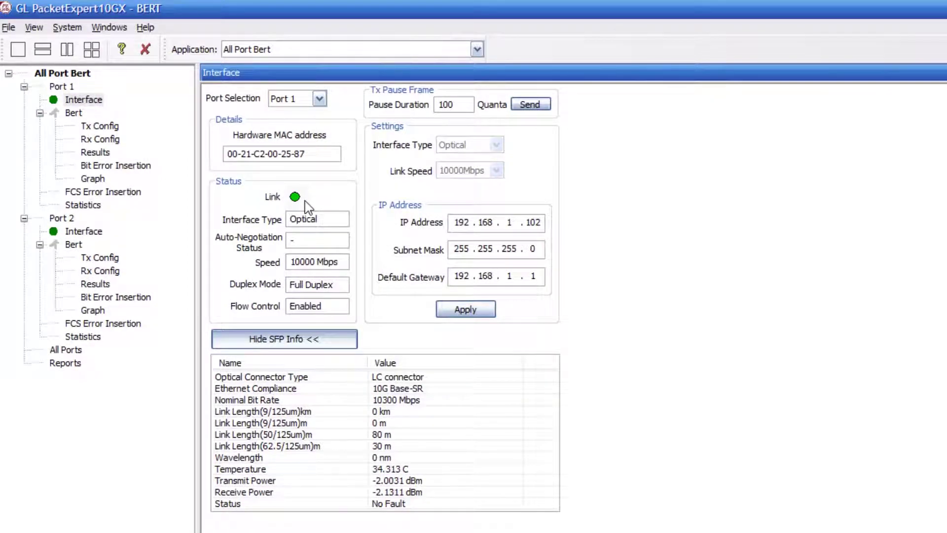
{"action": "left_click", "coordinate": [308, 100]}
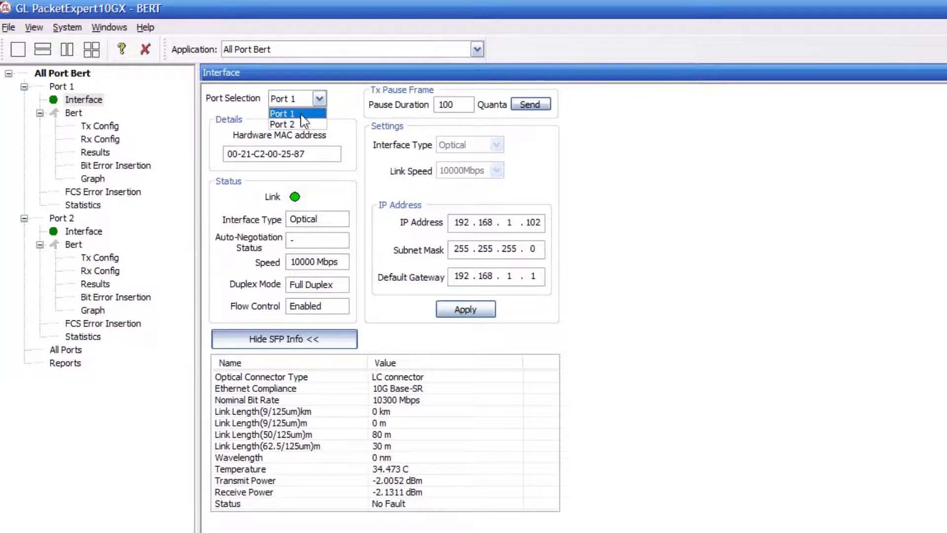
{"action": "left_click", "coordinate": [302, 124]}
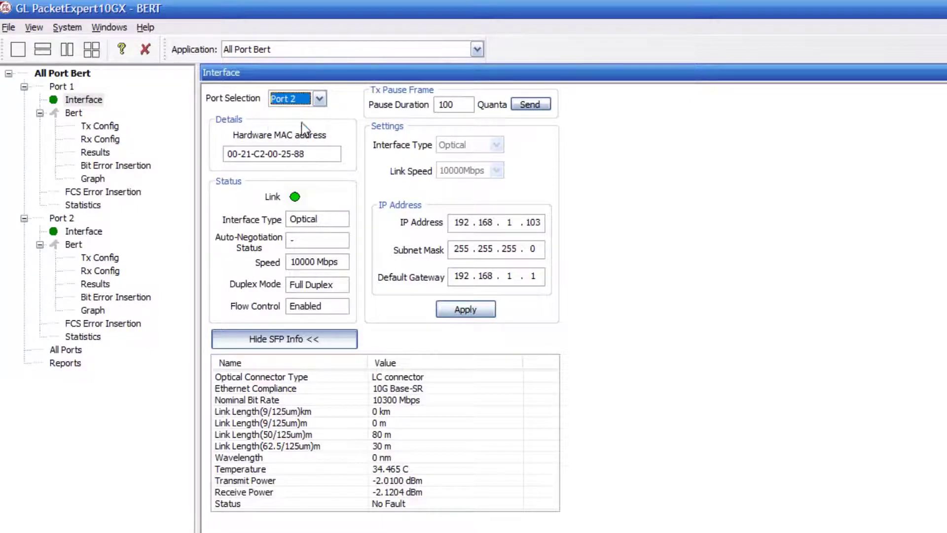
Open Port 1's Tx Config, keep Layer 3 at None, and view its MAC settings.
{"action": "left_click", "coordinate": [102, 127]}
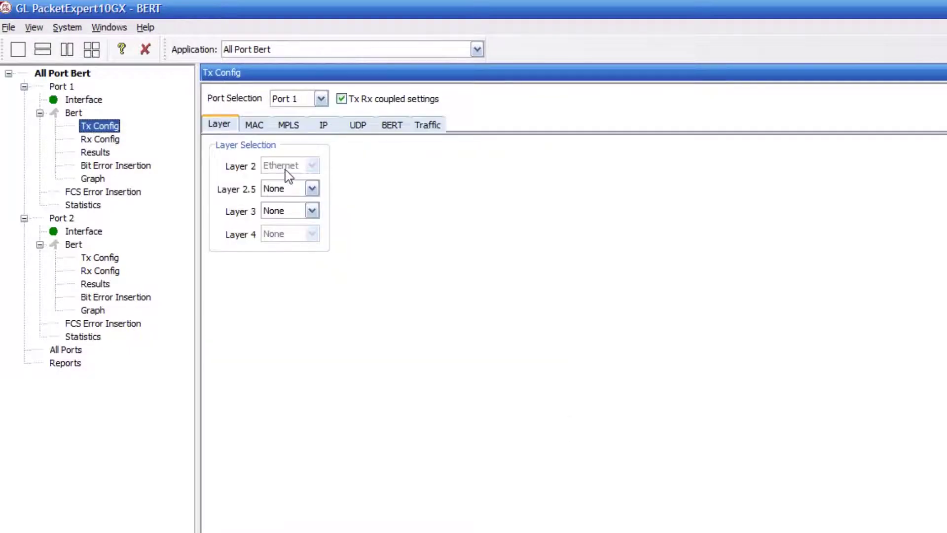
{"action": "left_click", "coordinate": [292, 211]}
{"action": "left_click", "coordinate": [290, 212]}
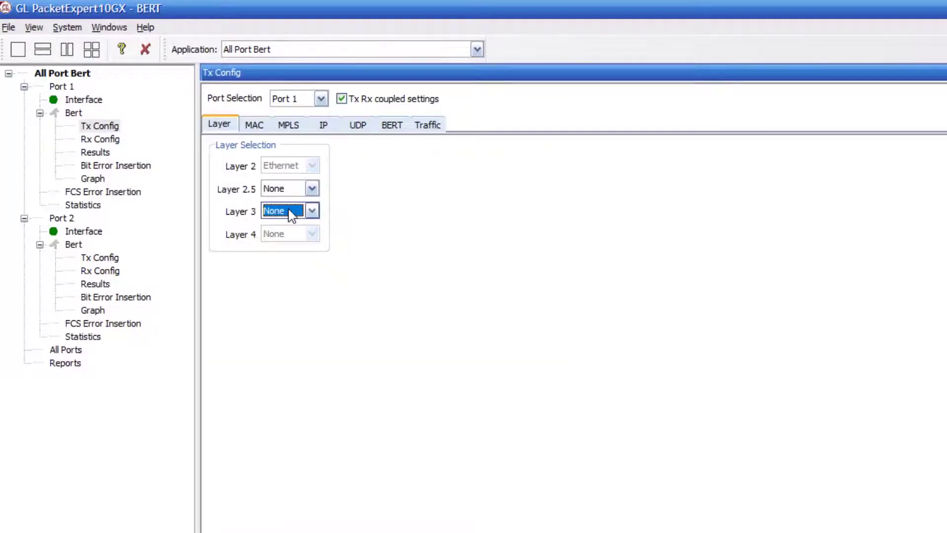
{"action": "left_click", "coordinate": [255, 125]}
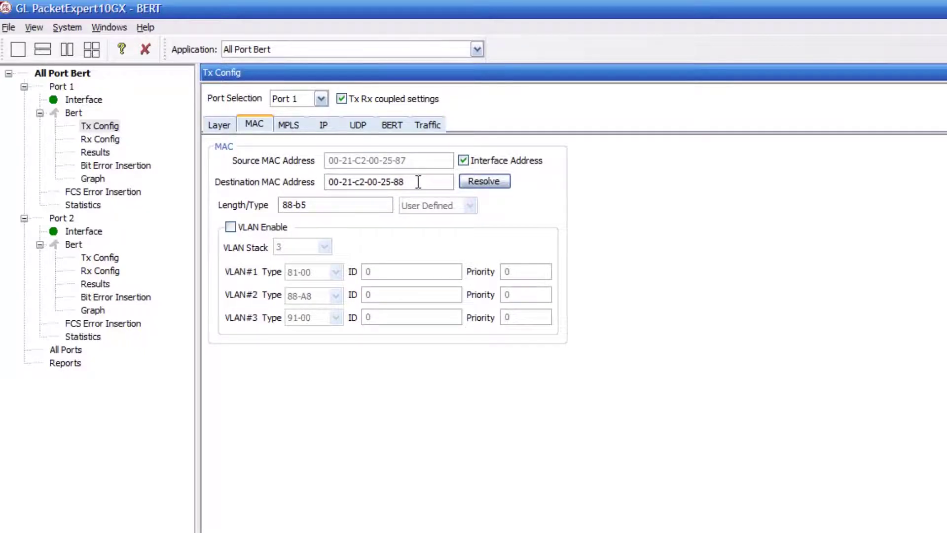
Keep Port 1's 2^9-1 BERT pattern and view its constant-rate traffic: 500-byte frames at 100%.
{"action": "left_click", "coordinate": [394, 127]}
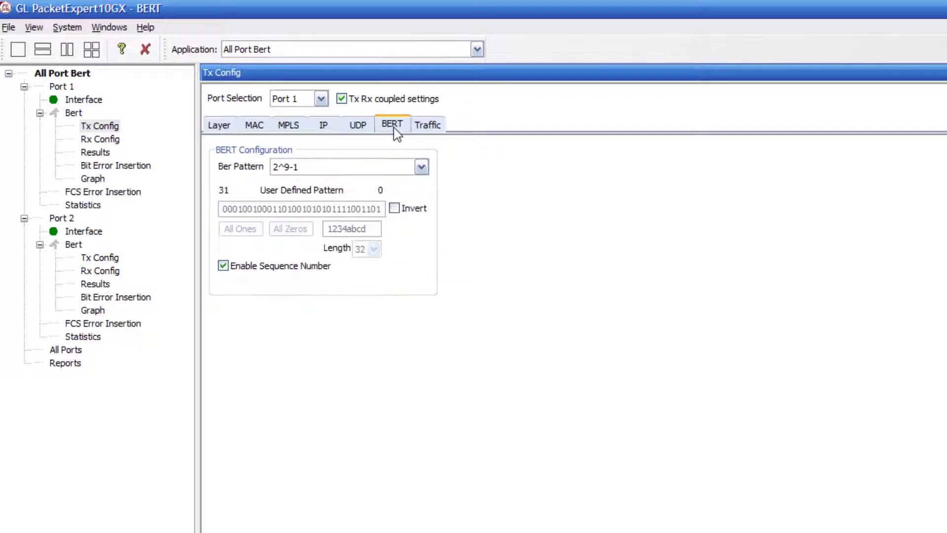
{"action": "left_click", "coordinate": [349, 173]}
{"action": "left_click", "coordinate": [423, 127]}
{"action": "left_click", "coordinate": [427, 125]}
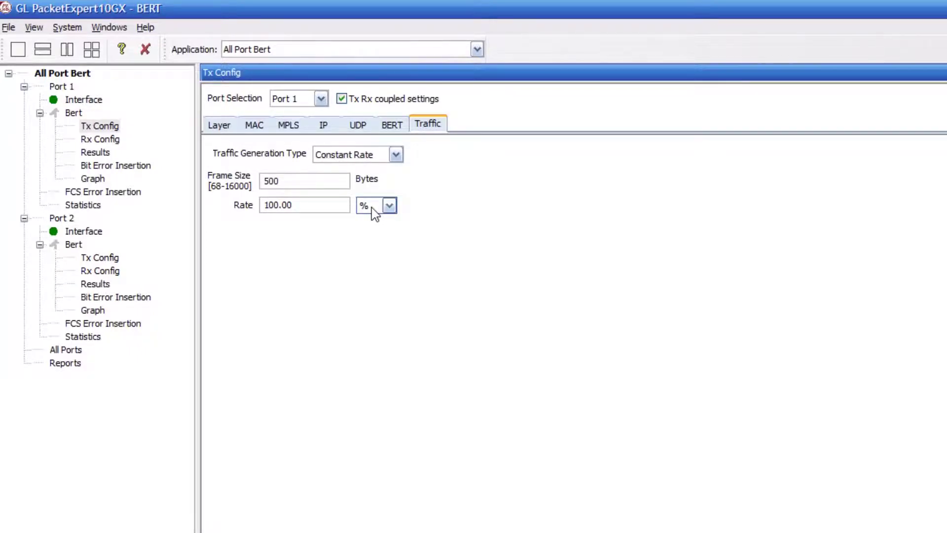
Switch to Port 2 and confirm its BERT pattern is also 2^9-1.
{"action": "left_click", "coordinate": [416, 130]}
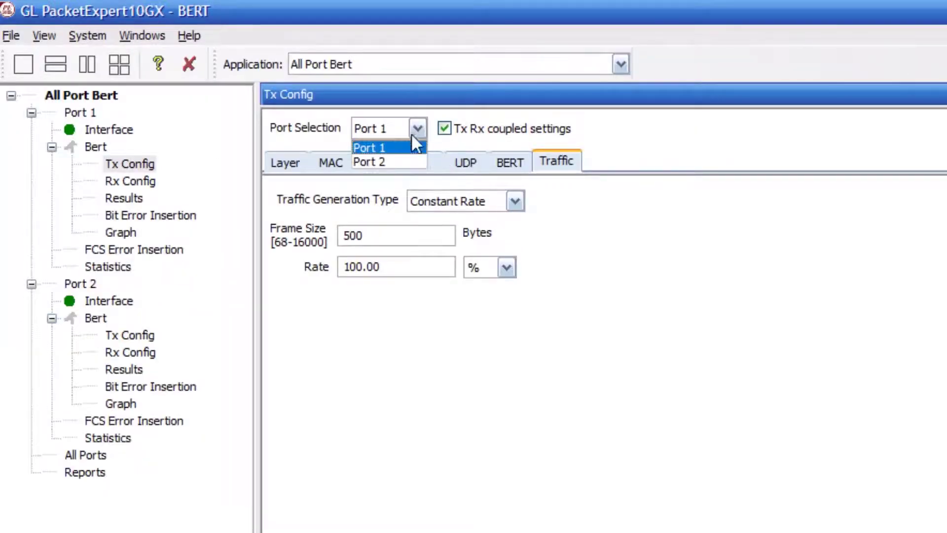
{"action": "left_click", "coordinate": [386, 160]}
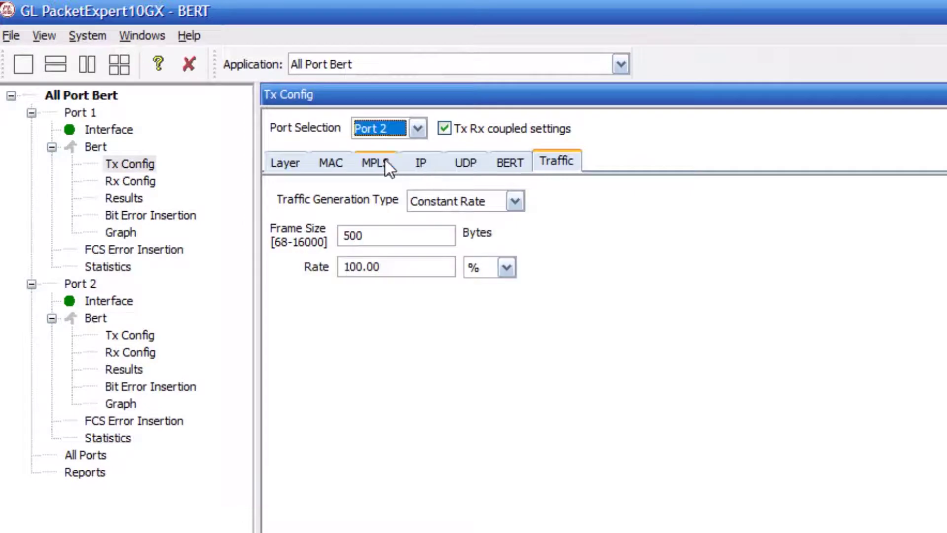
{"action": "left_click", "coordinate": [513, 164]}
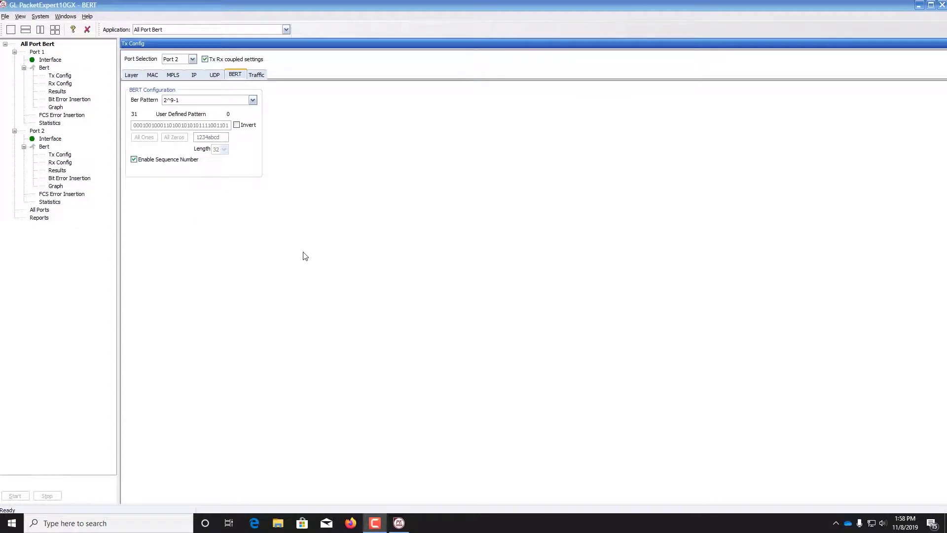
Select the Port 1 and Port 2 BERT tests and start the bit error rate test.
{"action": "left_click", "coordinate": [45, 70]}
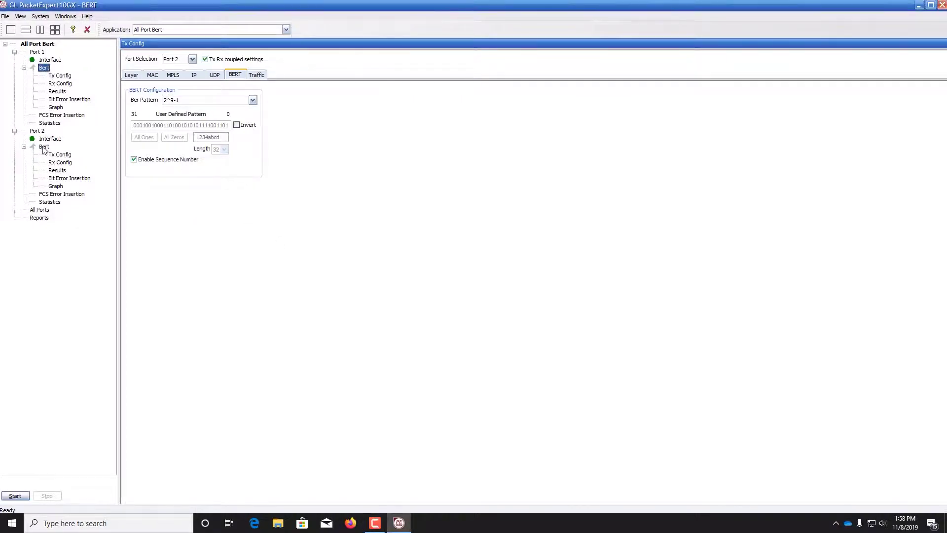
{"action": "left_click", "coordinate": [44, 147]}
{"action": "left_click", "coordinate": [19, 497]}
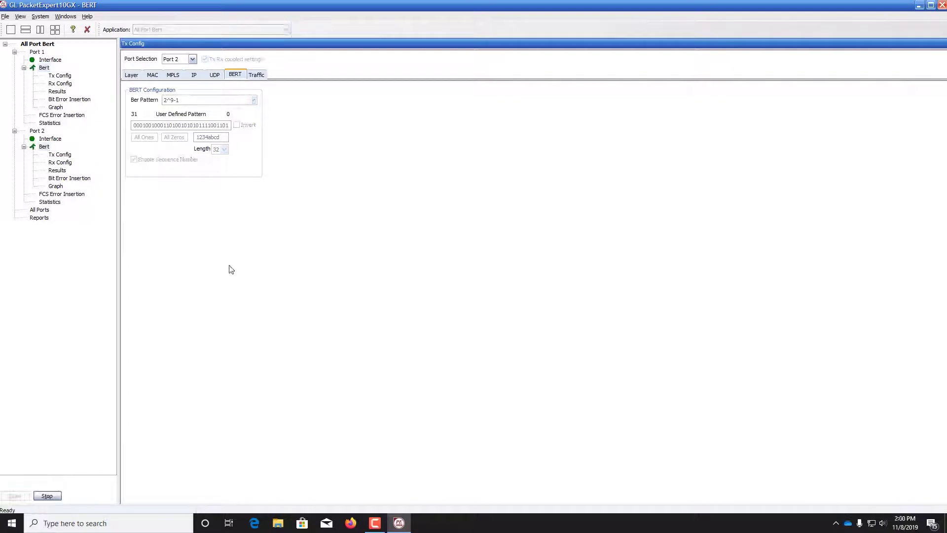
Show All Ports statistics and pick out the Tx and Rx data rates, both about 9615.384 Mbps.
{"action": "left_click", "coordinate": [42, 210]}
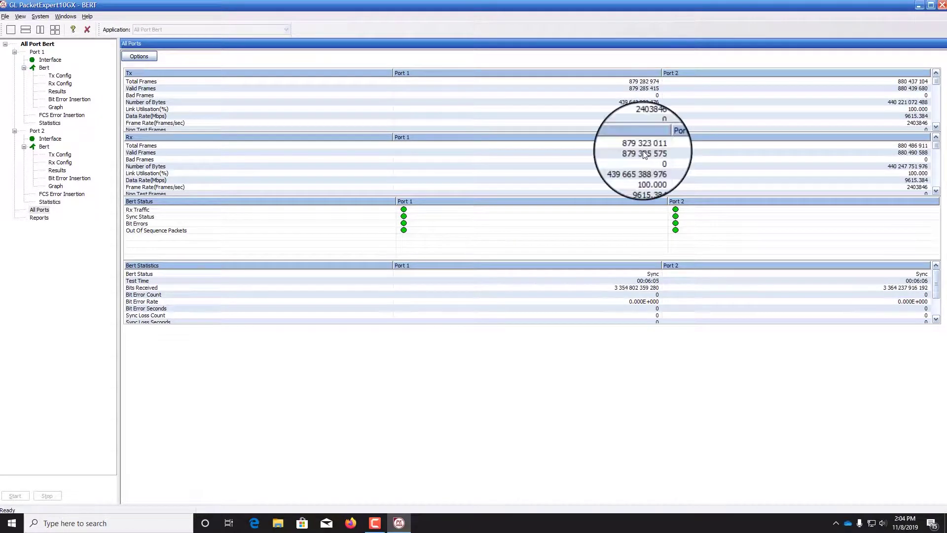
{"action": "left_click", "coordinate": [597, 180]}
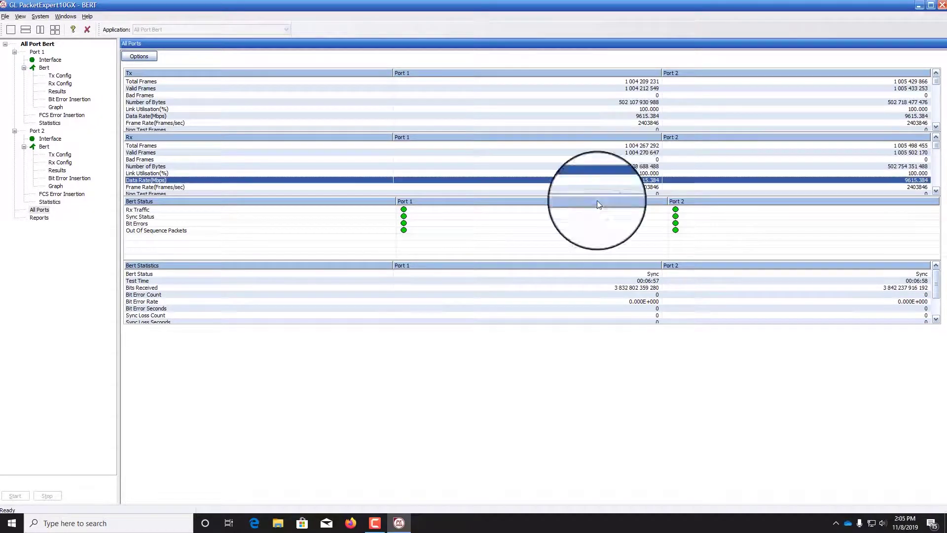
{"action": "left_click", "coordinate": [633, 116]}
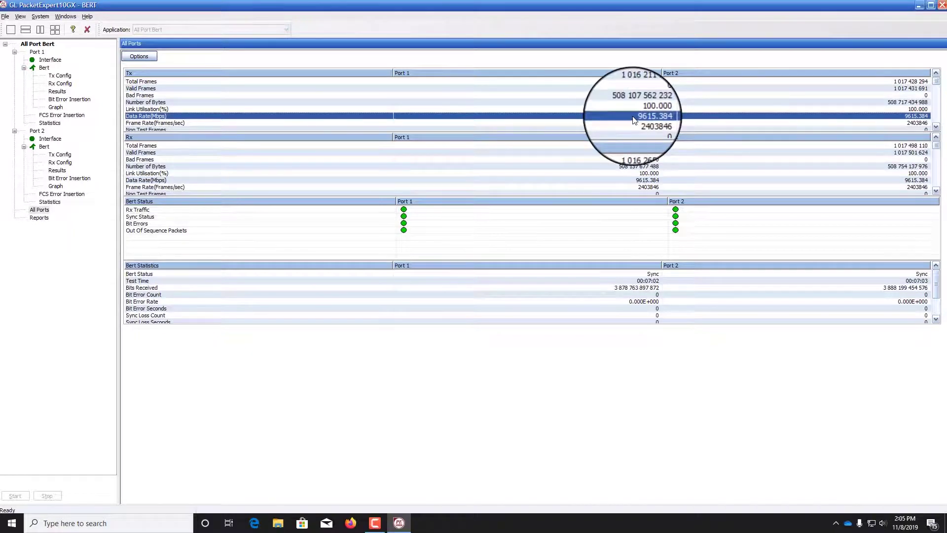
{"action": "left_click", "coordinate": [630, 181]}
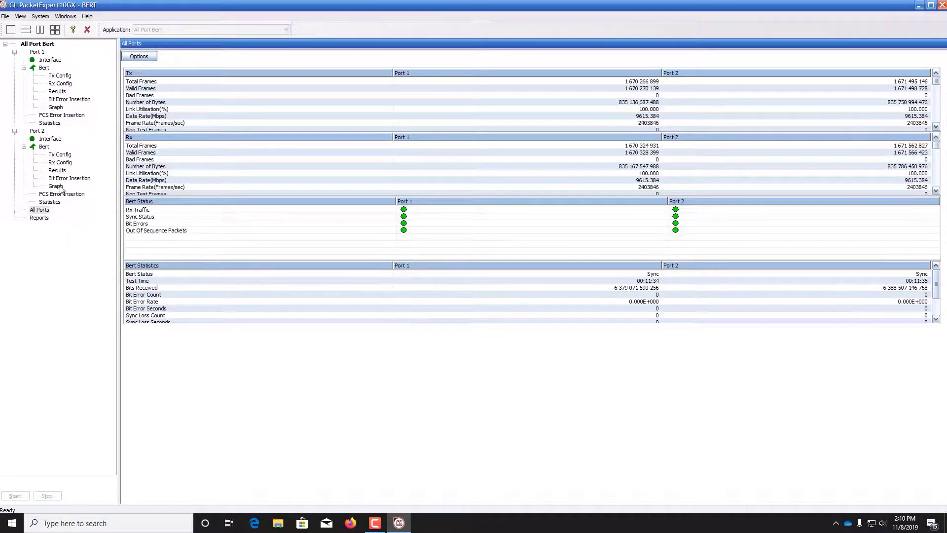
View Port 2's throughput graph, then open Port 1's Bit Error Insertion page.
{"action": "left_click", "coordinate": [57, 187]}
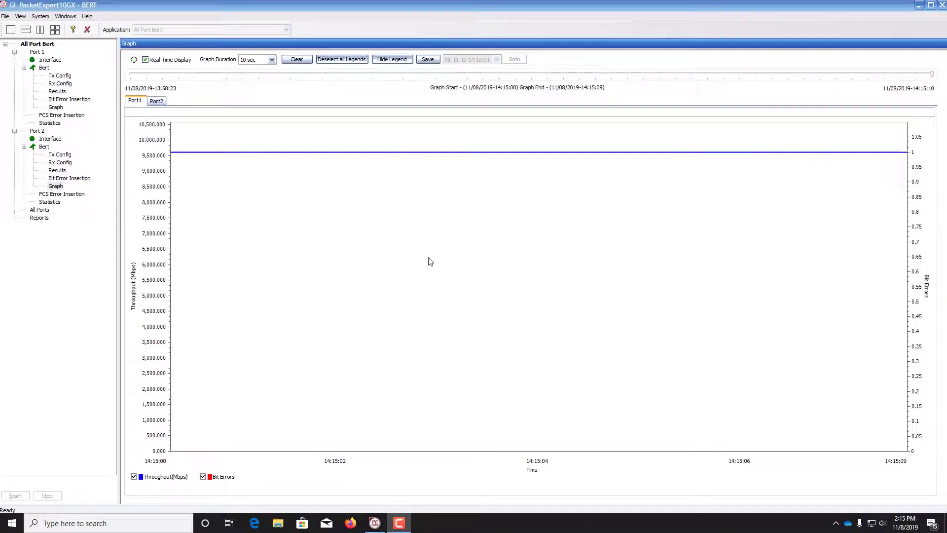
{"action": "left_click", "coordinate": [69, 99]}
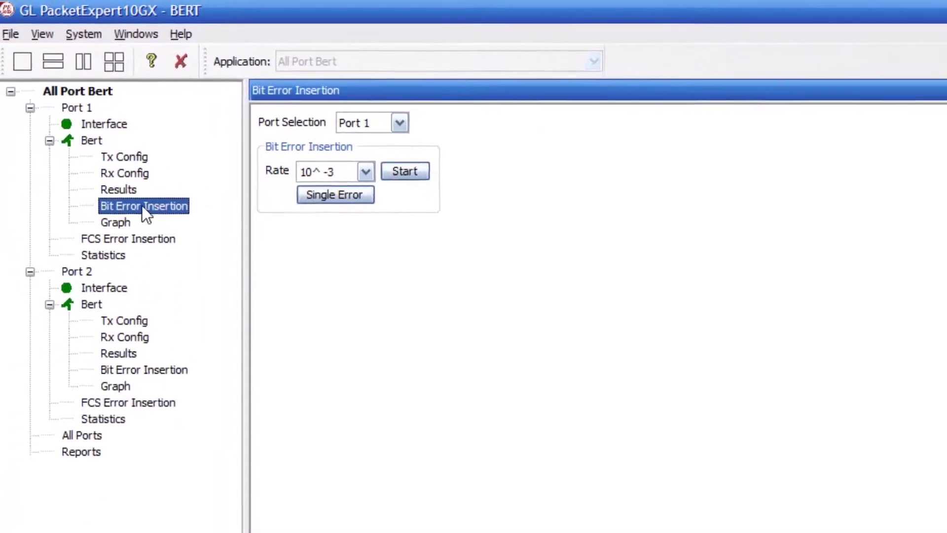
Start bit error insertion on Port 1 at a 10^-3 rate and watch Port 2's graph.
{"action": "left_click", "coordinate": [404, 124]}
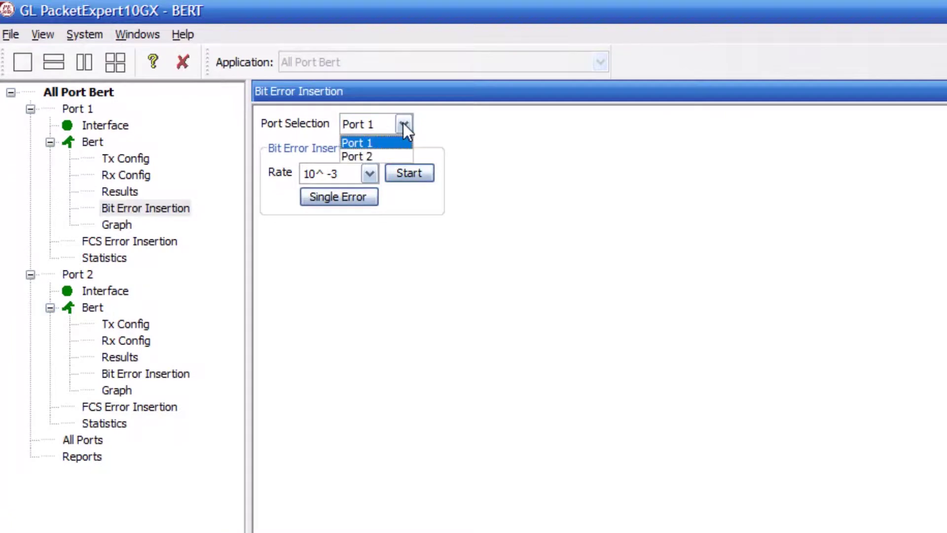
{"action": "left_click", "coordinate": [389, 143]}
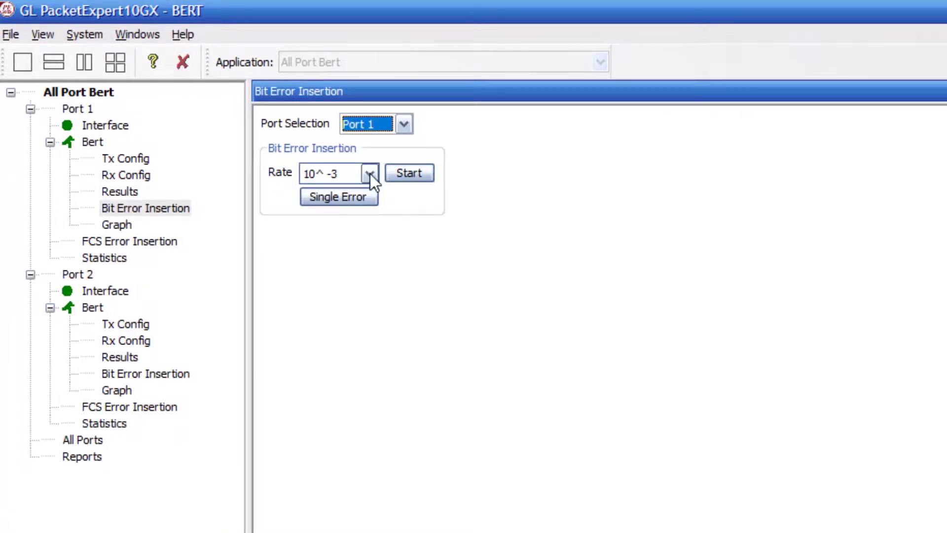
{"action": "left_click", "coordinate": [370, 173]}
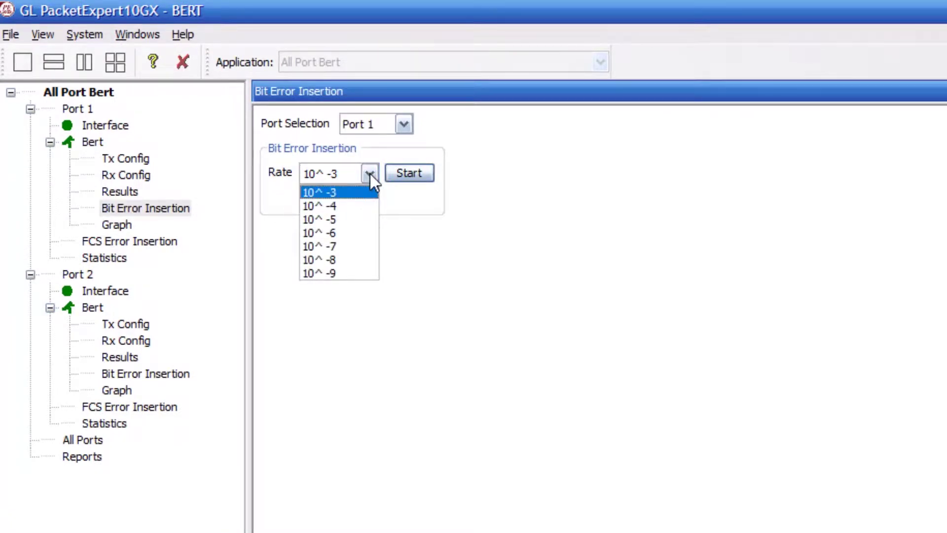
{"action": "left_click", "coordinate": [370, 174]}
{"action": "left_click", "coordinate": [414, 174]}
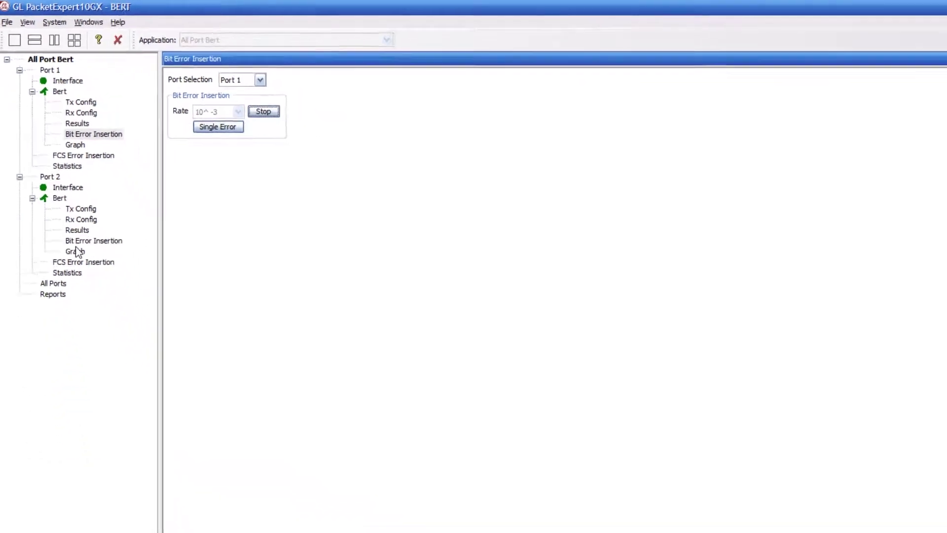
{"action": "left_click", "coordinate": [75, 251]}
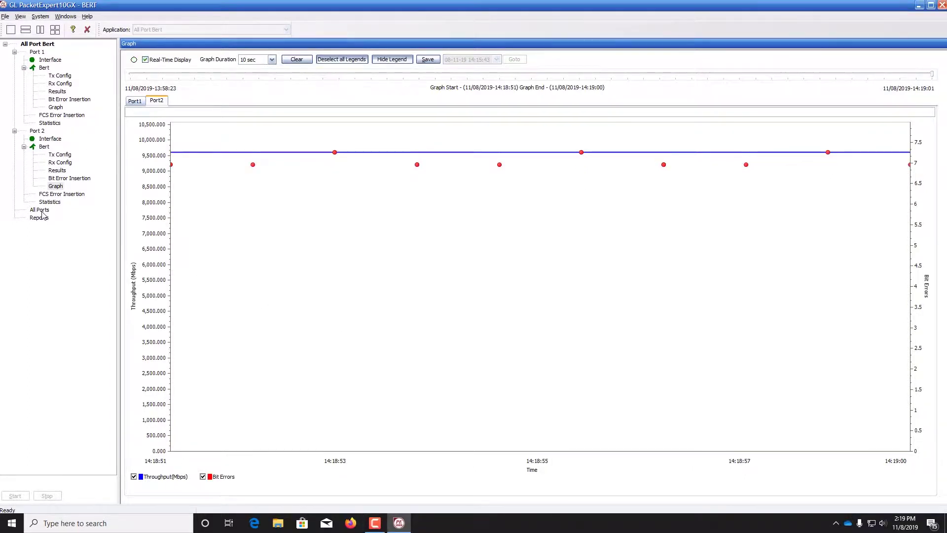
Check Port 2's bit errors in the All Ports statistics, then open the Reports page.
{"action": "left_click", "coordinate": [42, 211]}
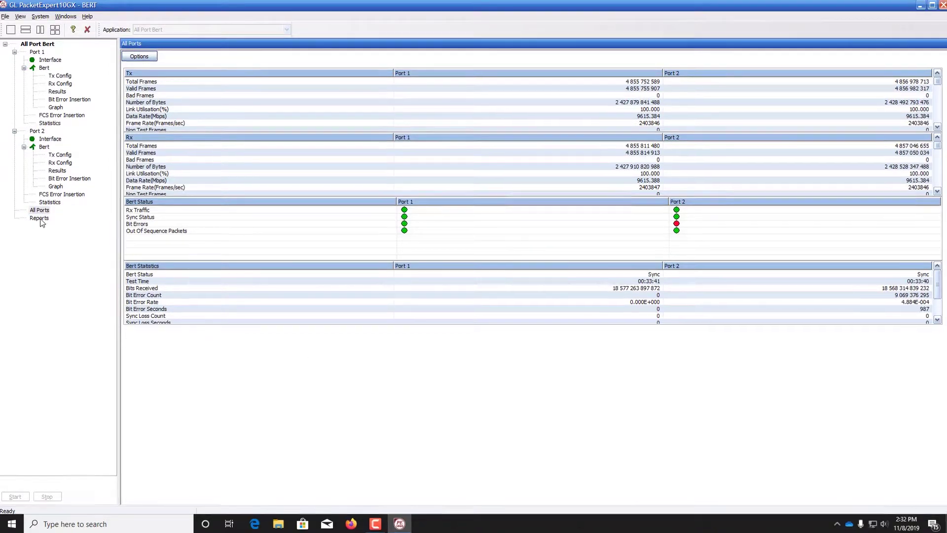
{"action": "left_click", "coordinate": [40, 218]}
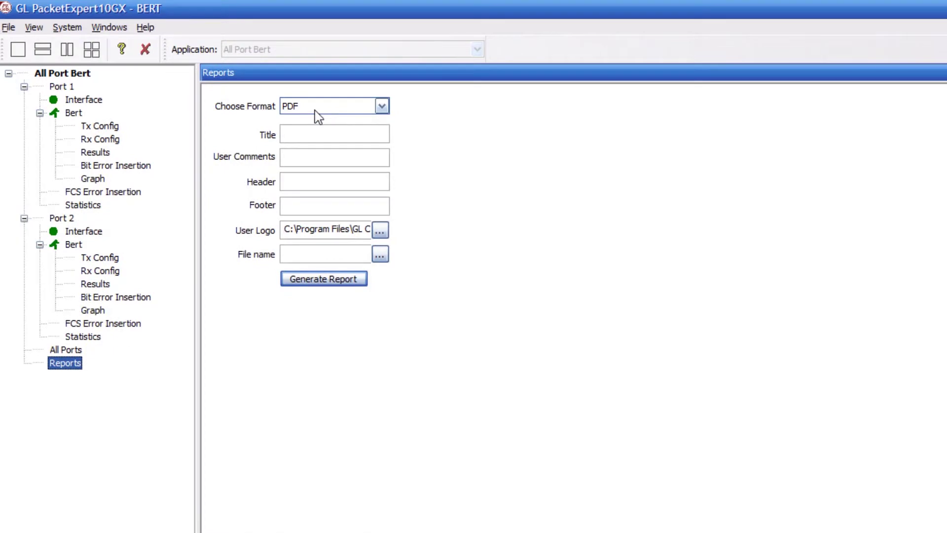
Choose PDF as the report format.
{"action": "left_click", "coordinate": [314, 111]}
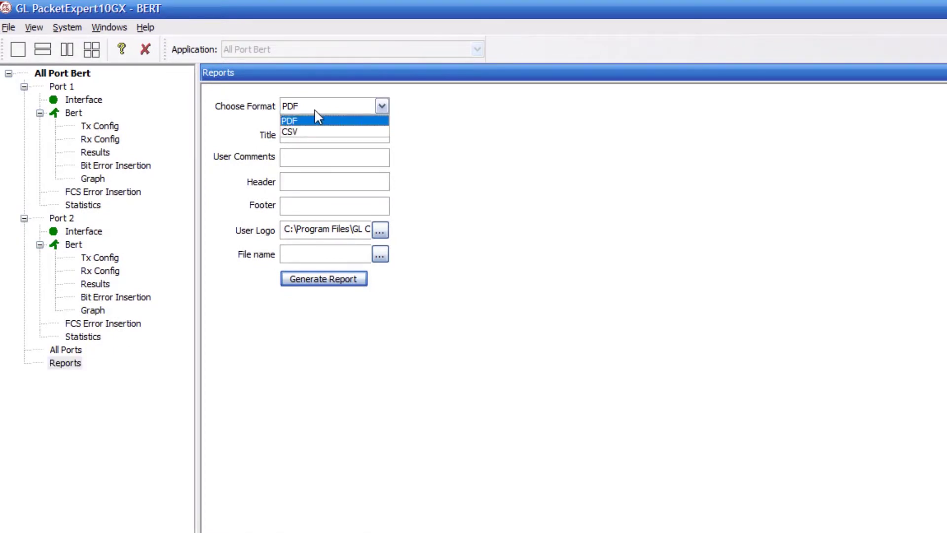
{"action": "left_click", "coordinate": [318, 120]}
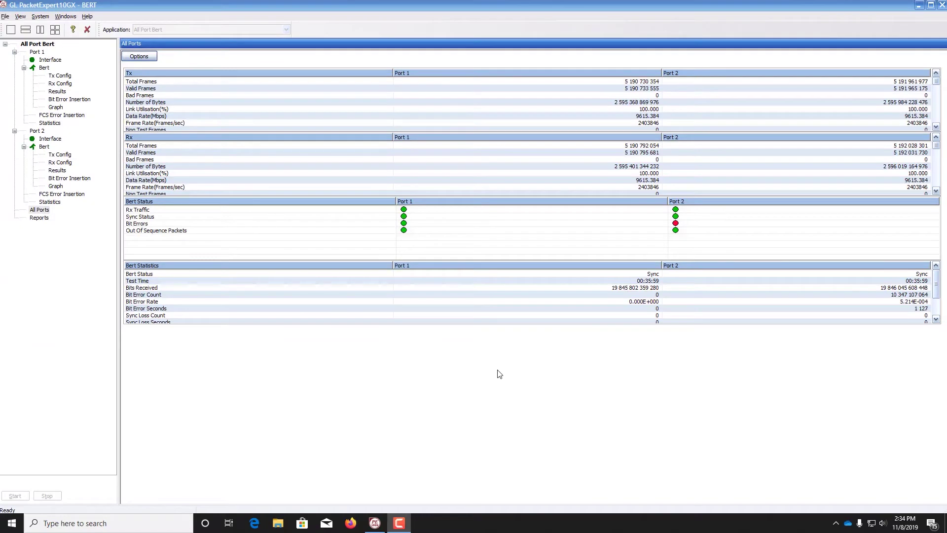